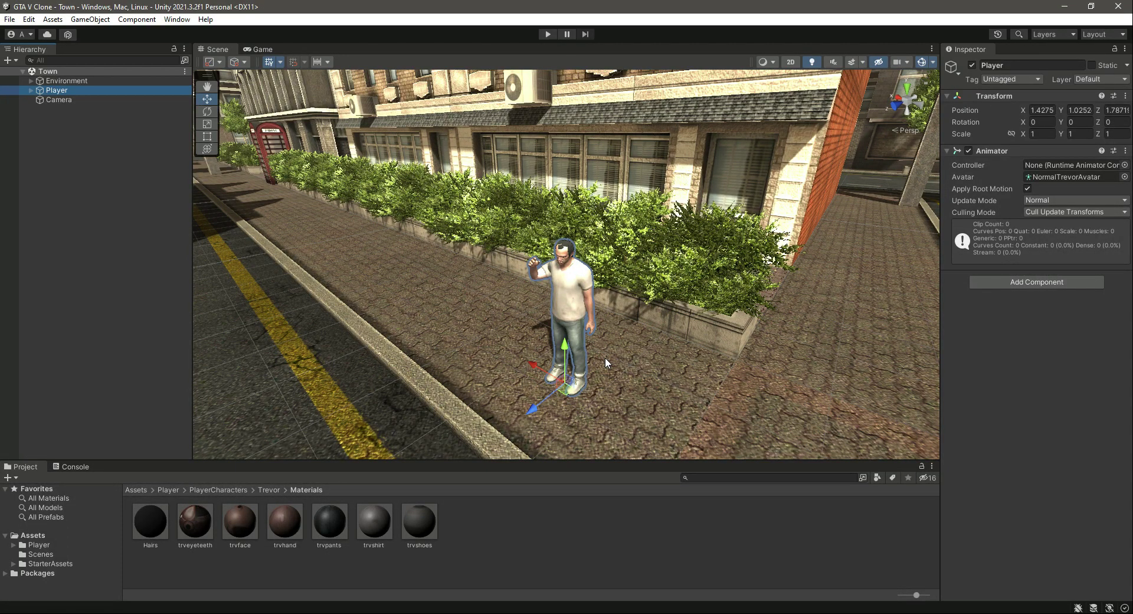
- Preview the town in the Game view and inspect the scene's Camera object
{"action": "left_click", "coordinate": [256, 46]}
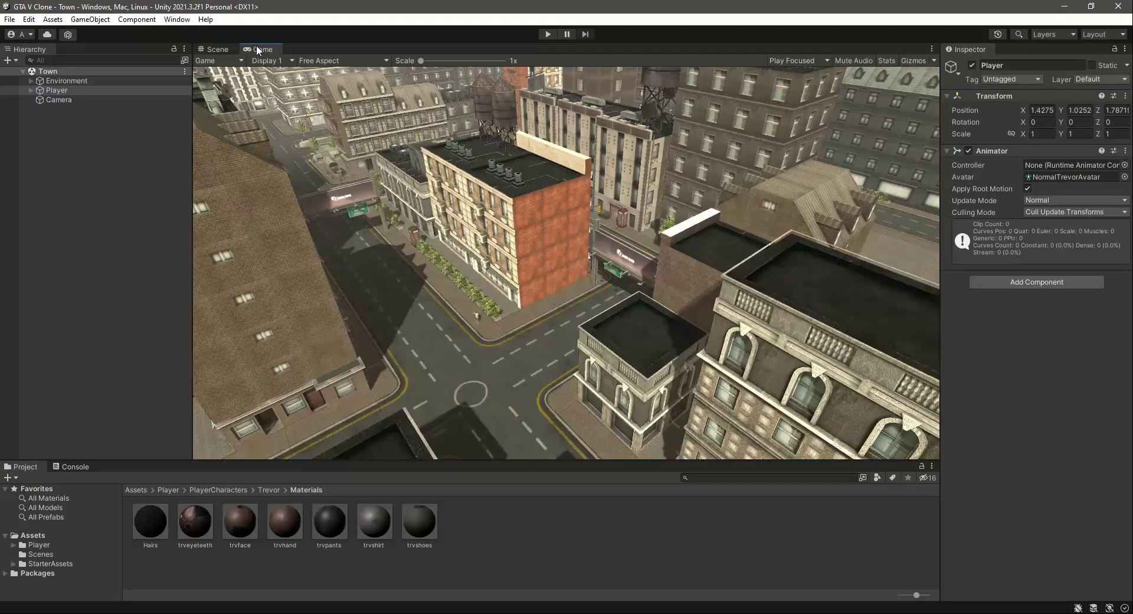
{"action": "left_click", "coordinate": [77, 99]}
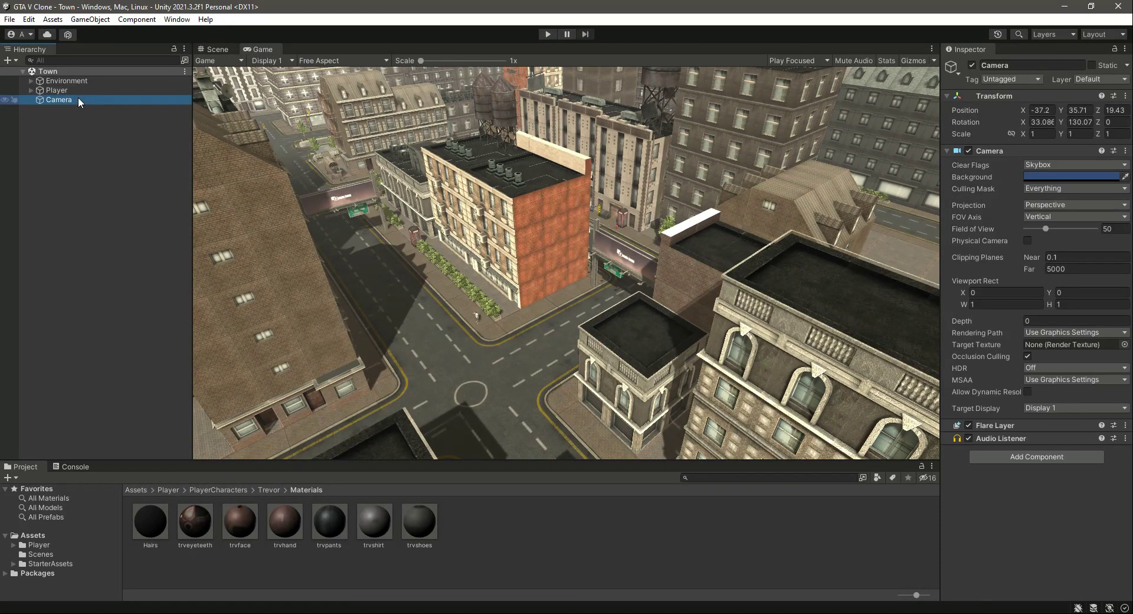
{"action": "left_click", "coordinate": [214, 47]}
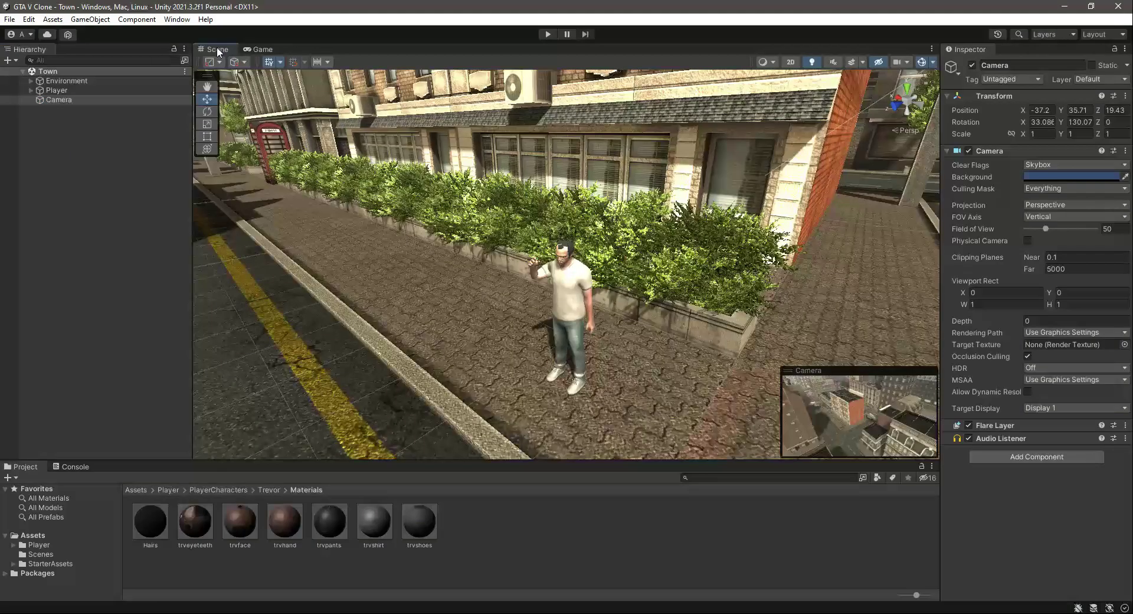
{"action": "left_click", "coordinate": [71, 181]}
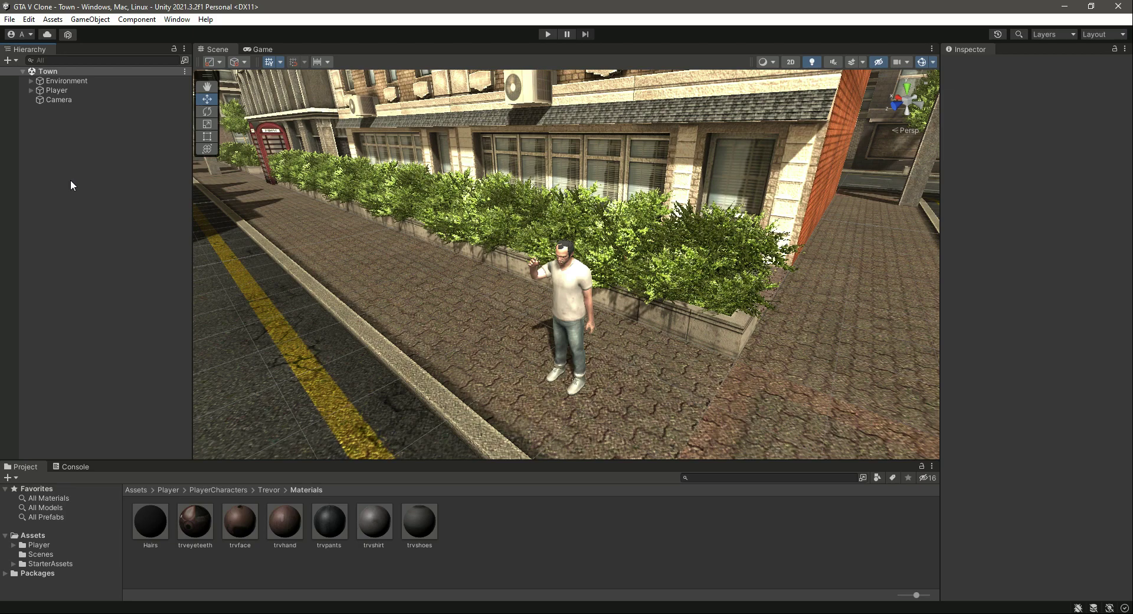
- Open the Package Manager on Unity Registry and select the Cinemachine 2.8.6 package
{"action": "left_click", "coordinate": [178, 21]}
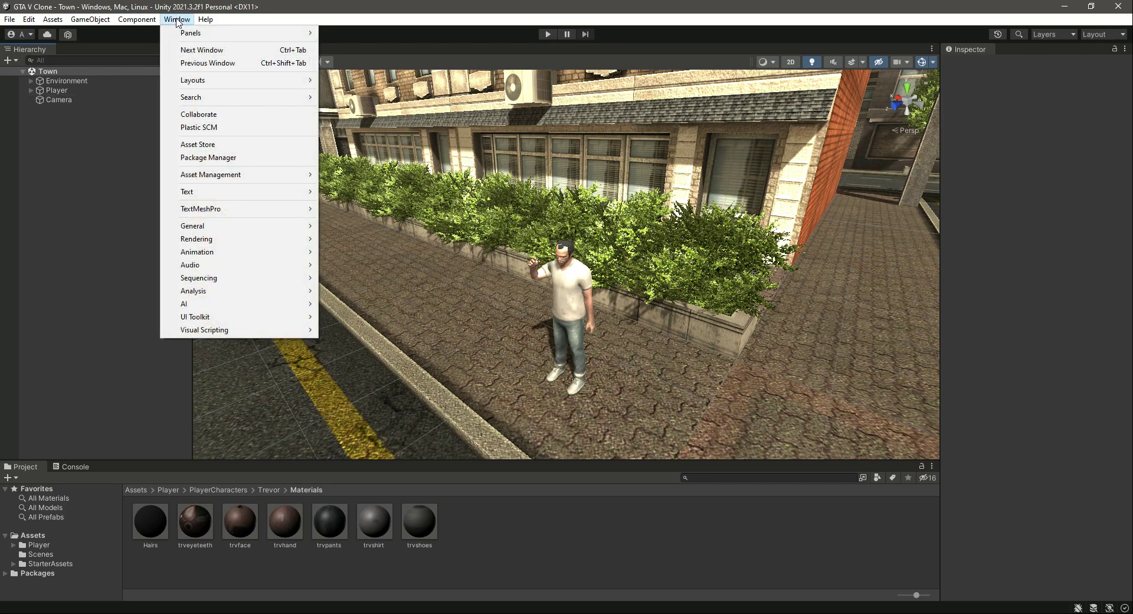
{"action": "left_click", "coordinate": [208, 157]}
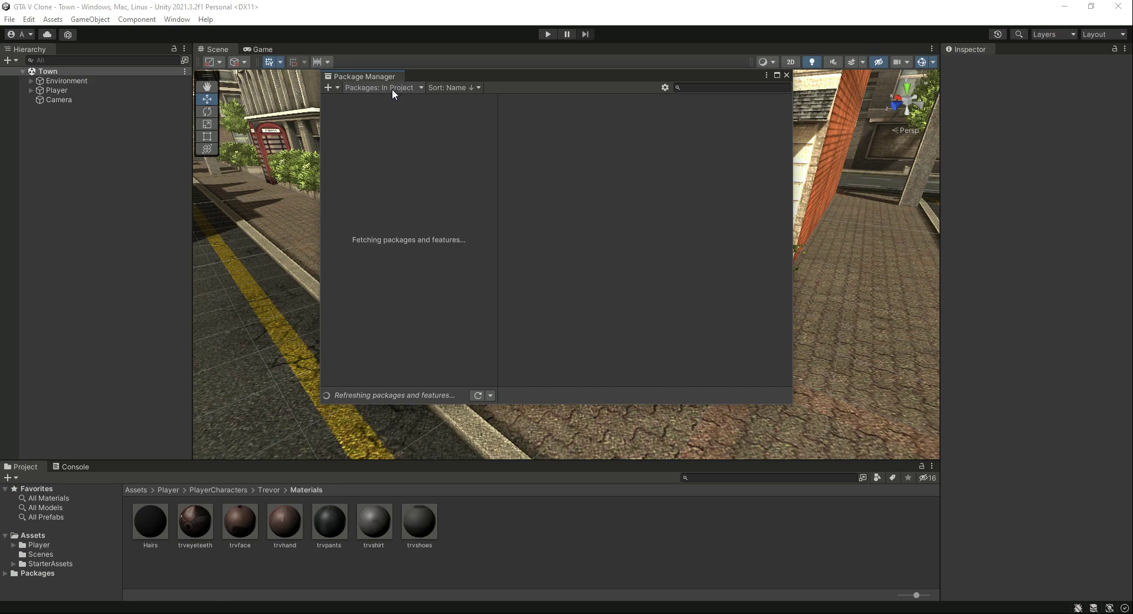
{"action": "left_click", "coordinate": [392, 89]}
{"action": "left_click", "coordinate": [409, 105]}
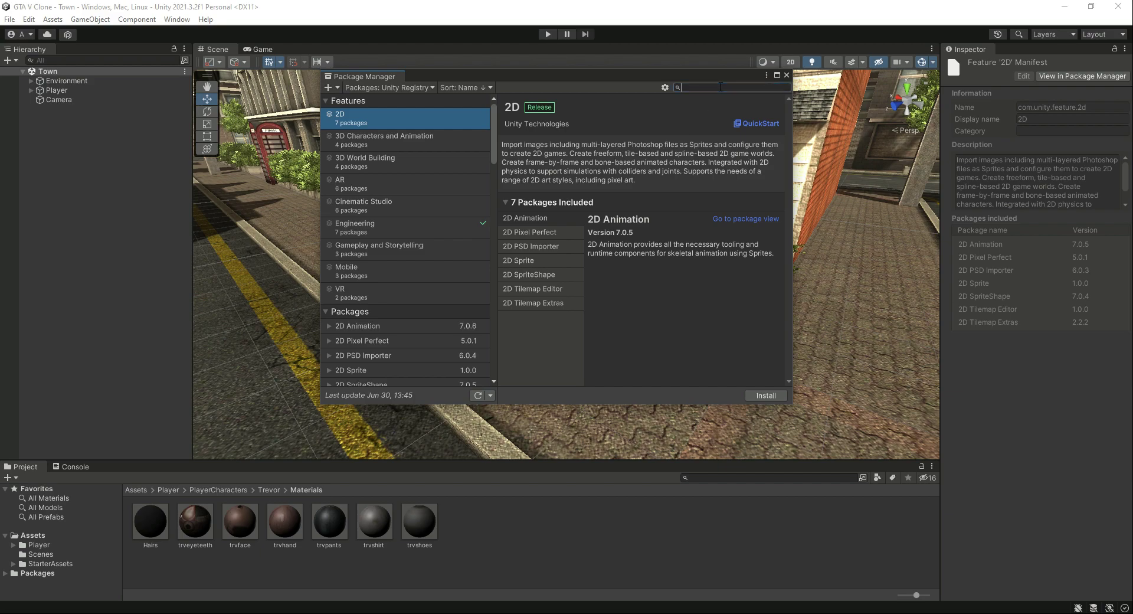
{"action": "left_click", "coordinate": [348, 140]}
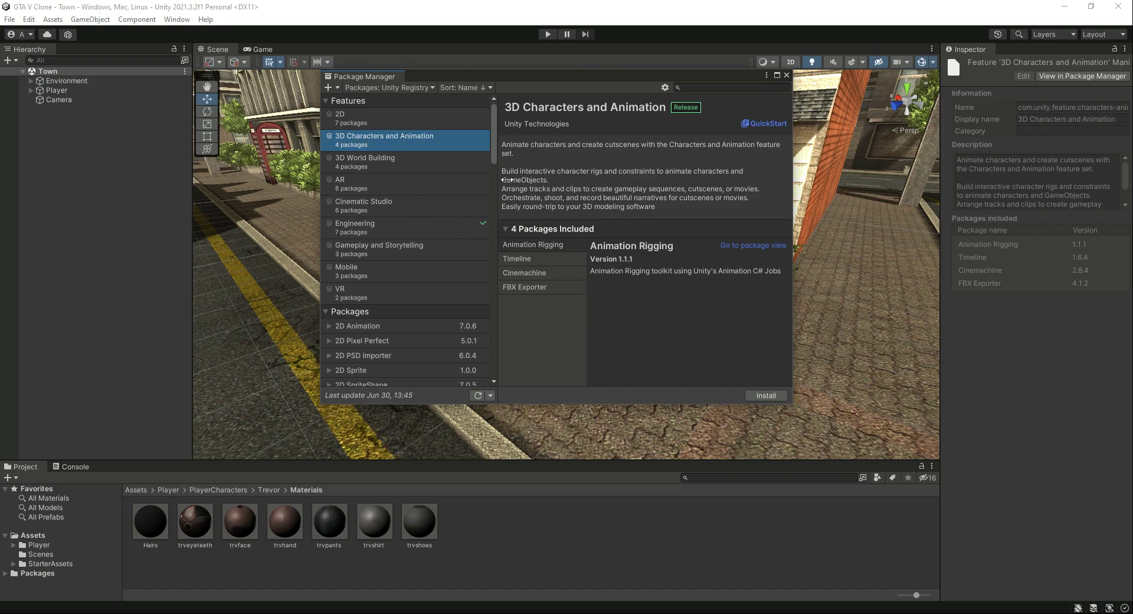
{"action": "left_click", "coordinate": [531, 272]}
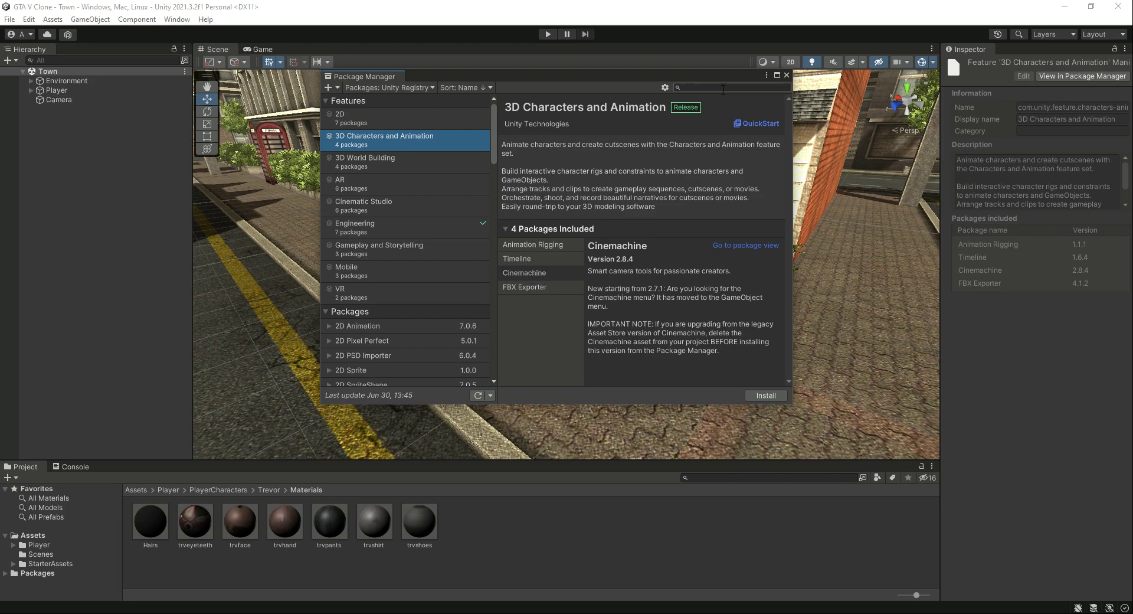
{"action": "type", "text": "cinemachin"}
{"action": "type", "text": "e"}
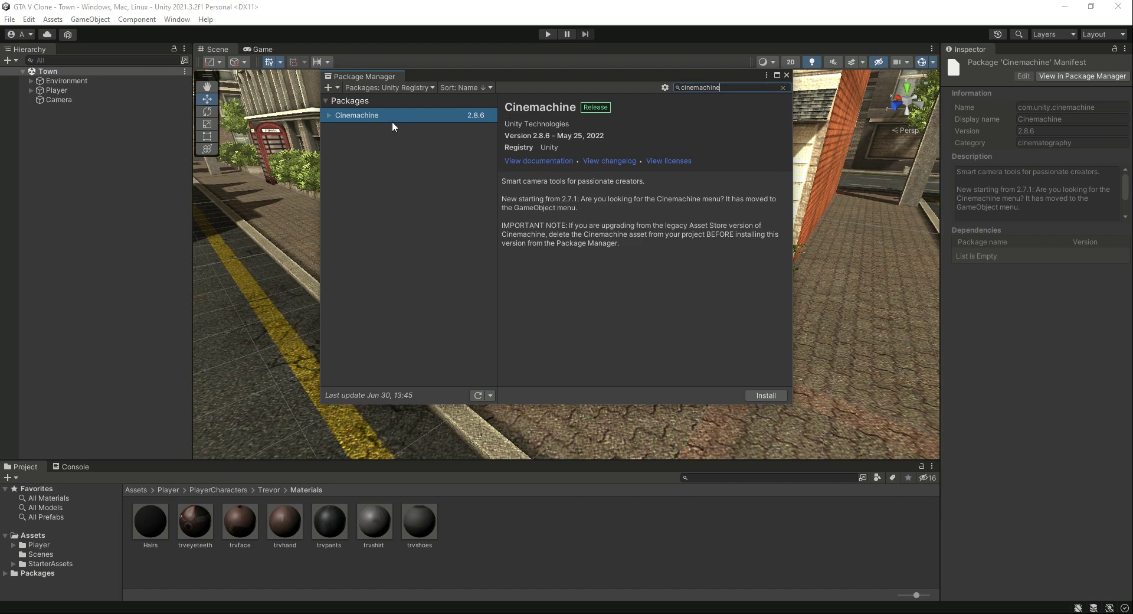
{"action": "left_click", "coordinate": [358, 114]}
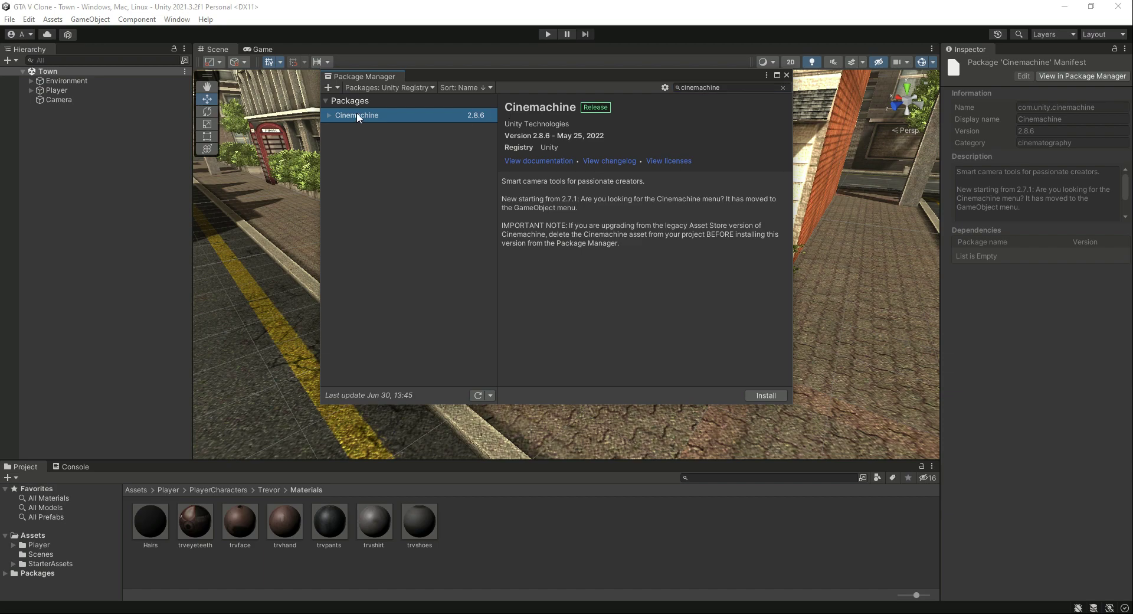
- Install Cinemachine 2.8.6, let the scripts compile, and close the Package Manager
{"action": "left_click", "coordinate": [767, 398]}
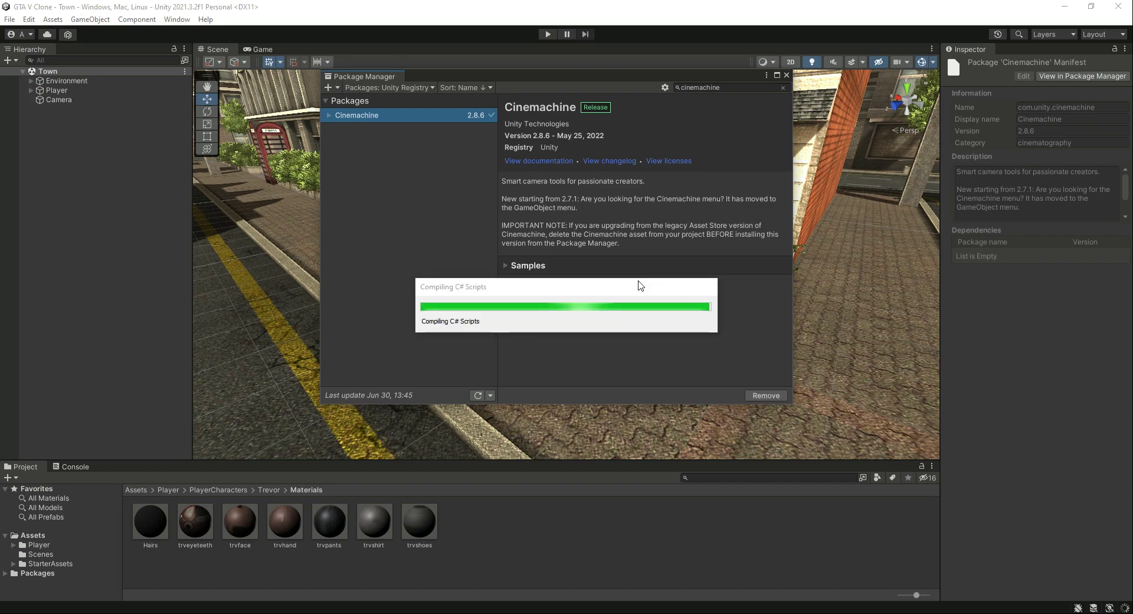
{"action": "left_click", "coordinate": [787, 75]}
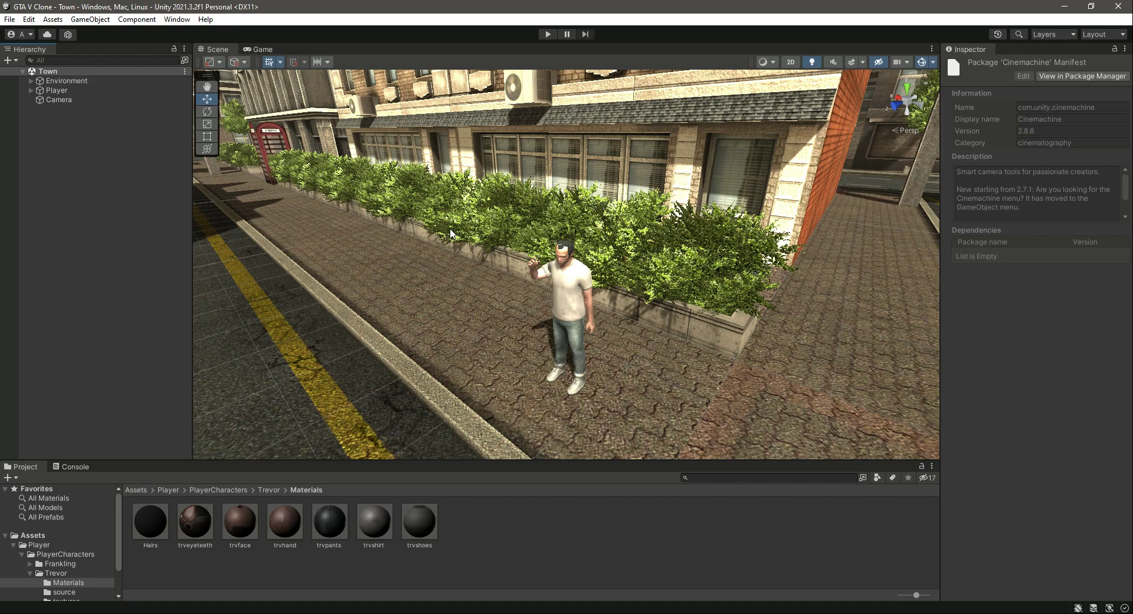
- Browse Cinemachine's camera types in the GameObject menu, then orbit the Scene view toward the road
{"action": "left_click", "coordinate": [102, 22]}
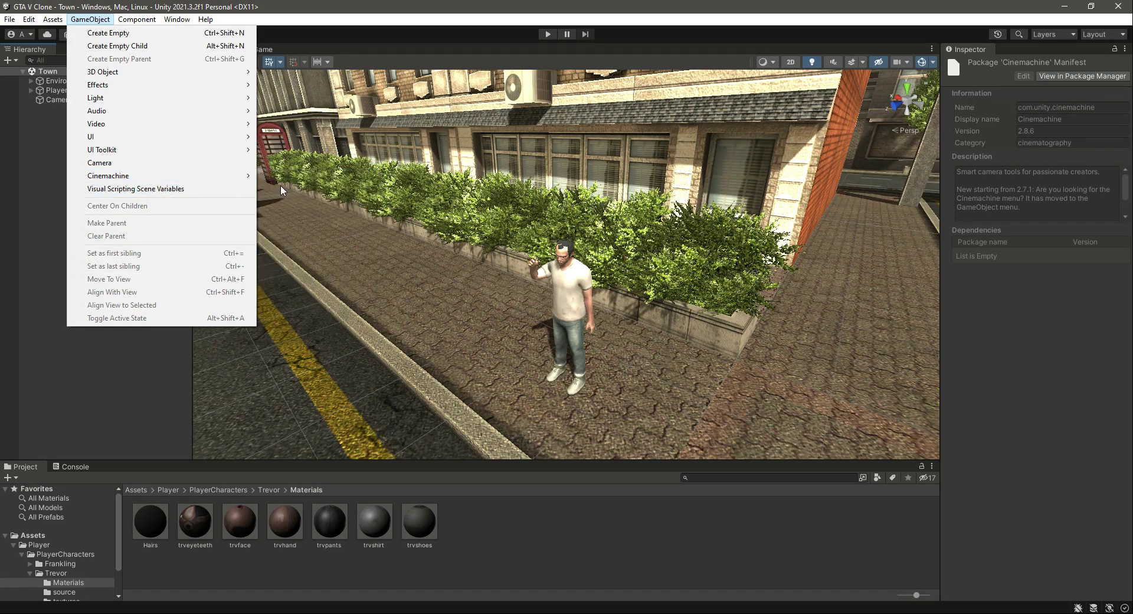
{"action": "left_click", "coordinate": [120, 383]}
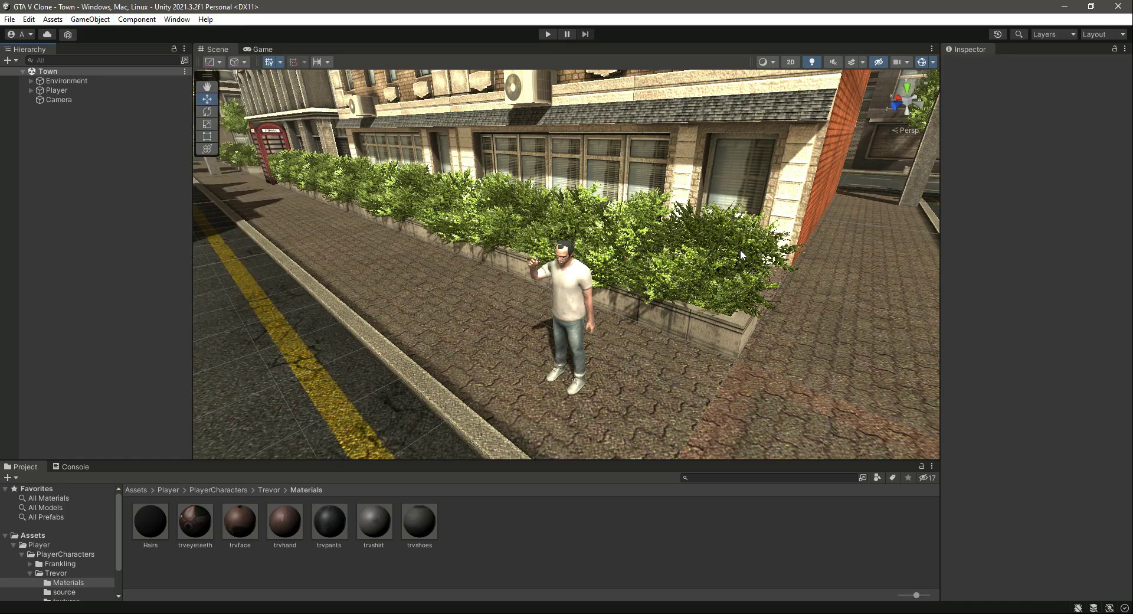
{"action": "mouse_move", "coordinate": [740, 249]}
{"action": "right_mouse_down"}
{"action": "mouse_move", "coordinate": [559, 329]}
{"action": "mouse_move", "coordinate": [490, 320]}
{"action": "mouse_move", "coordinate": [648, 273]}
{"action": "right_mouse_up"}
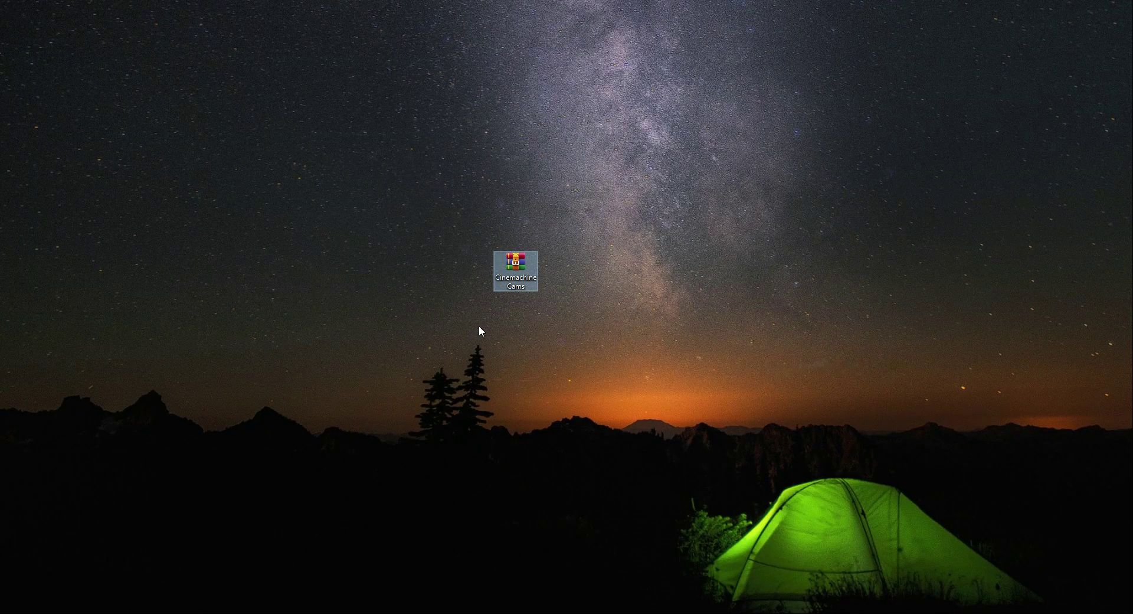
- Extract the Cinemachine Cams archive on the desktop into a Cinemachine Cams folder
{"action": "right_click", "coordinate": [512, 271]}
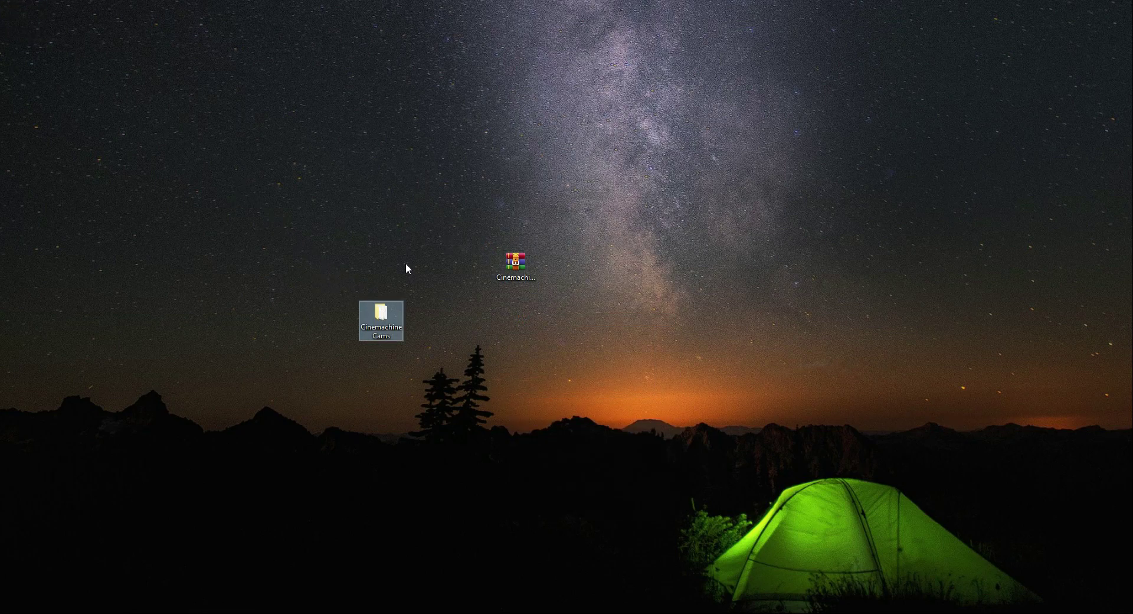
- Back in Unity, create a 'Prefabs' folder in Assets and open it
{"action": "key", "text": "alt+Tab"}
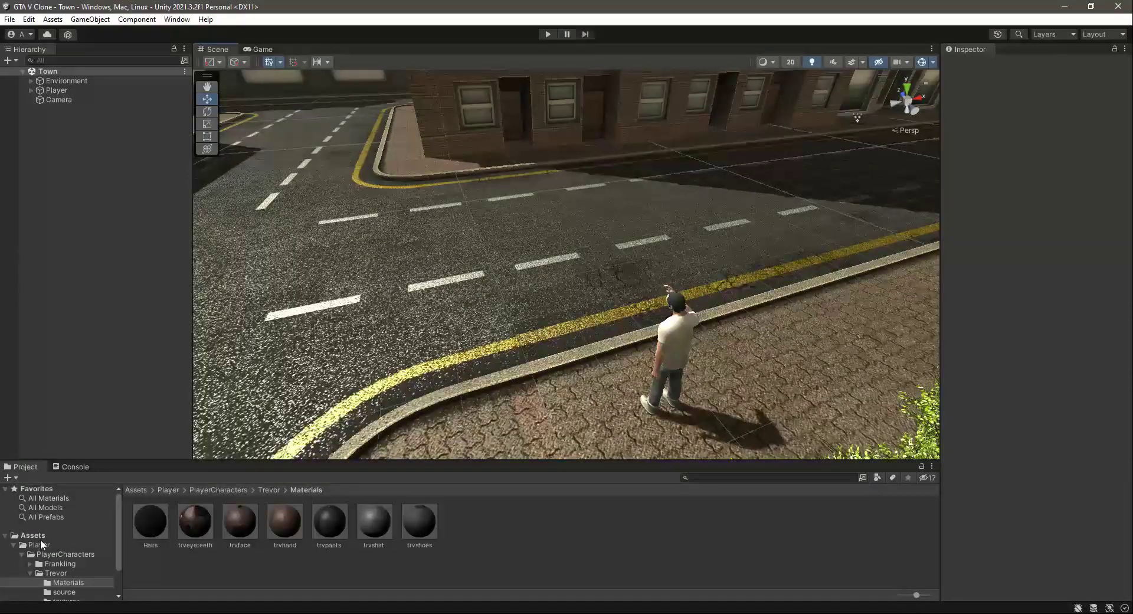
{"action": "right_click", "coordinate": [386, 537]}
{"action": "mouse_move", "coordinate": [478, 231]}
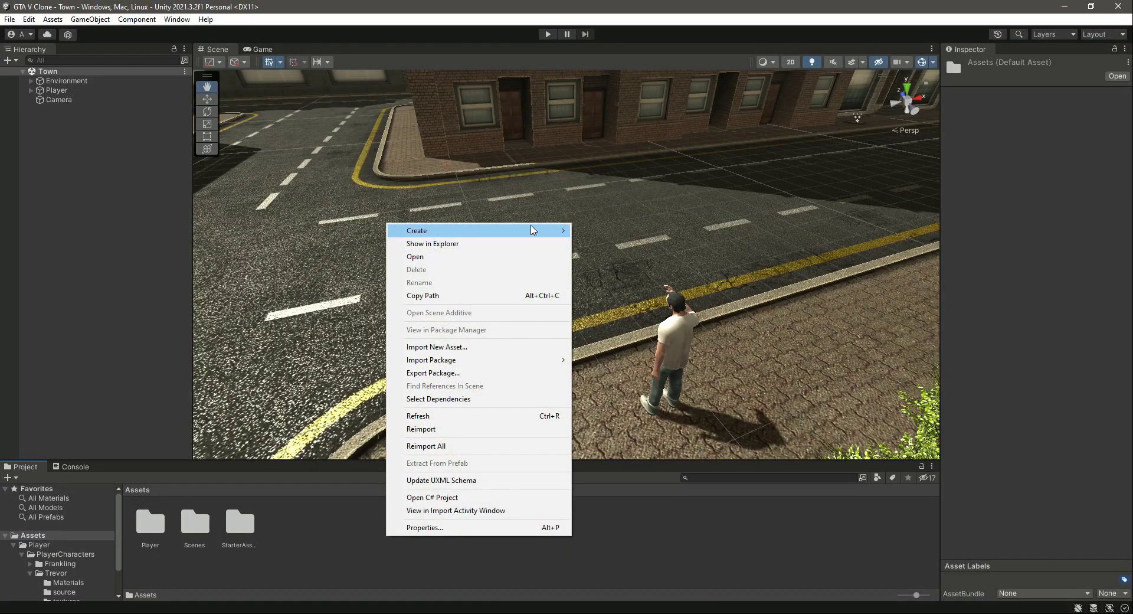
{"action": "left_click", "coordinate": [599, 77]}
{"action": "type", "text": "Prefabs"}
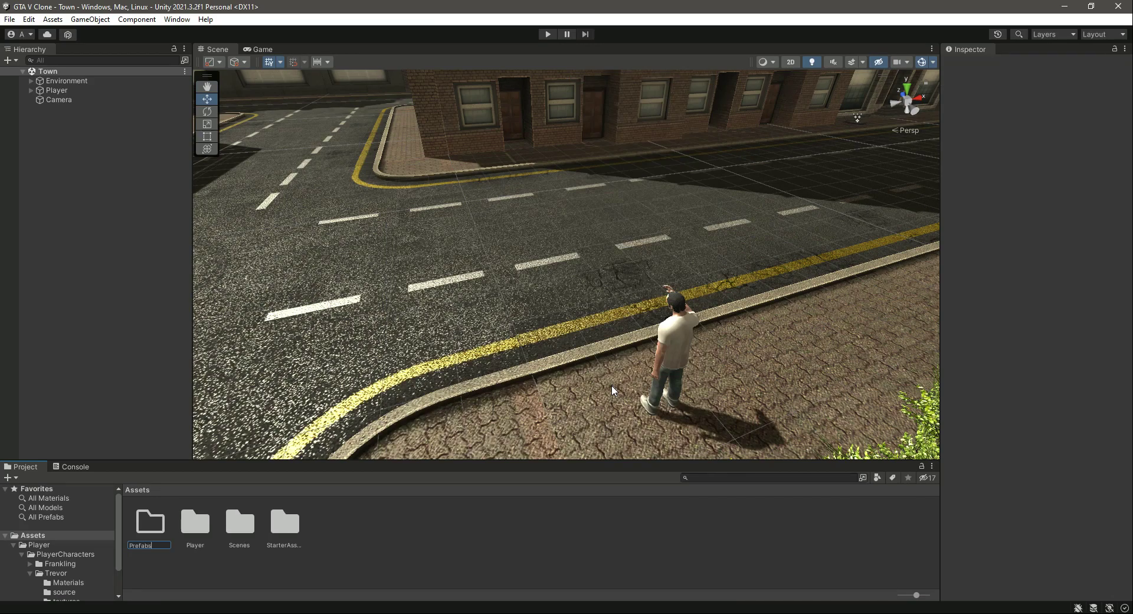
{"action": "key", "text": "Return"}
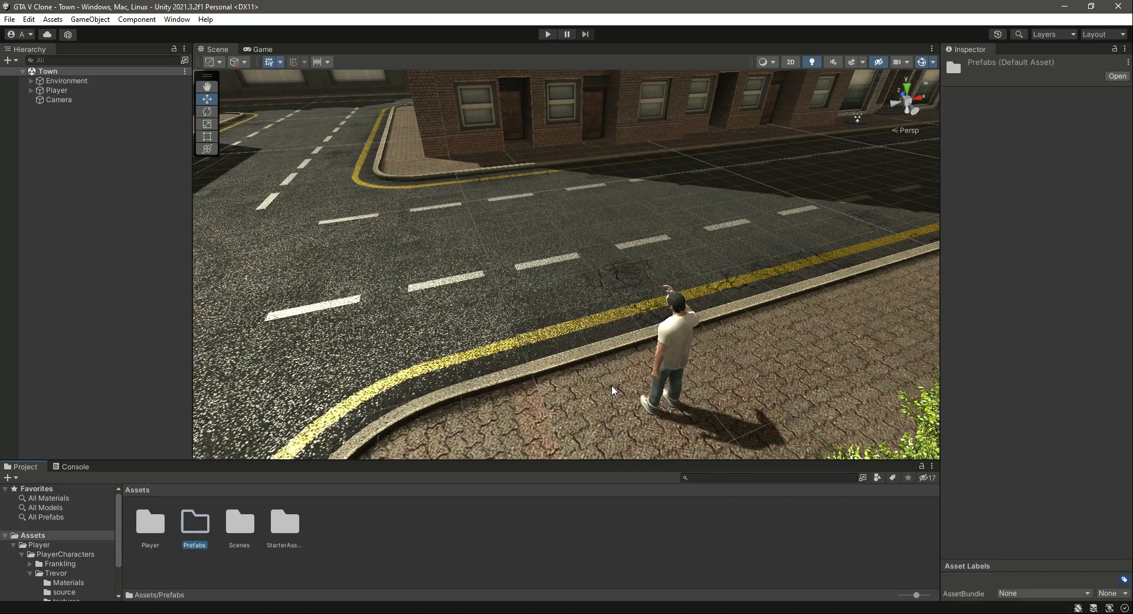
{"action": "double_click", "coordinate": [195, 524]}
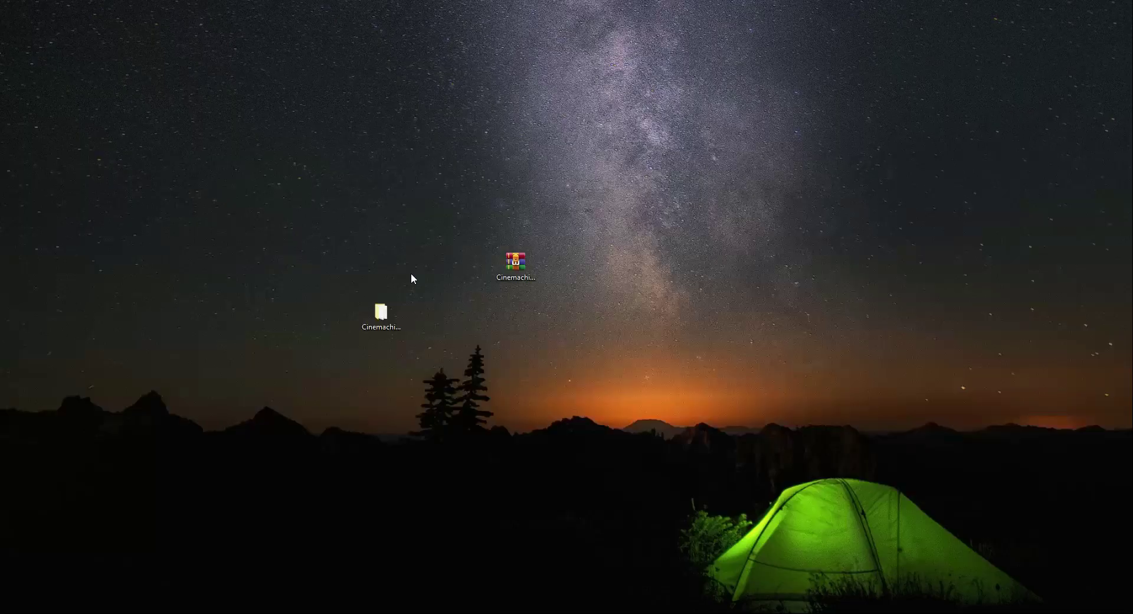
- Import the Cinemachine Cams folder into Assets/Prefabs and open it
{"action": "left_click_drag", "start_coordinate": [381, 313], "coordinate": [411, 566]}
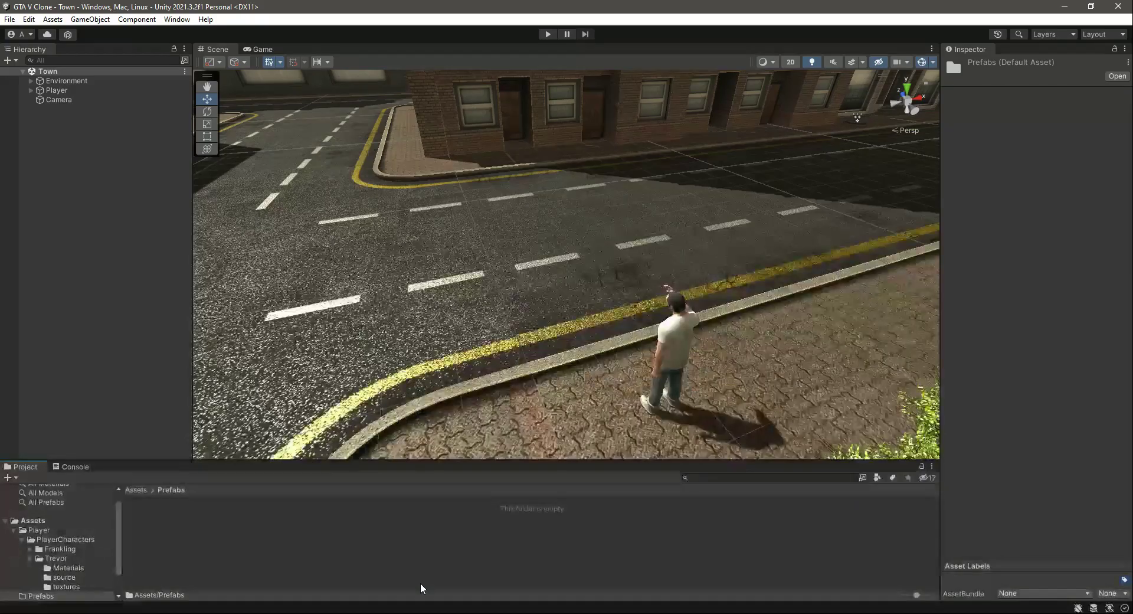
{"action": "left_click_drag", "start_coordinate": [411, 566], "coordinate": [230, 539]}
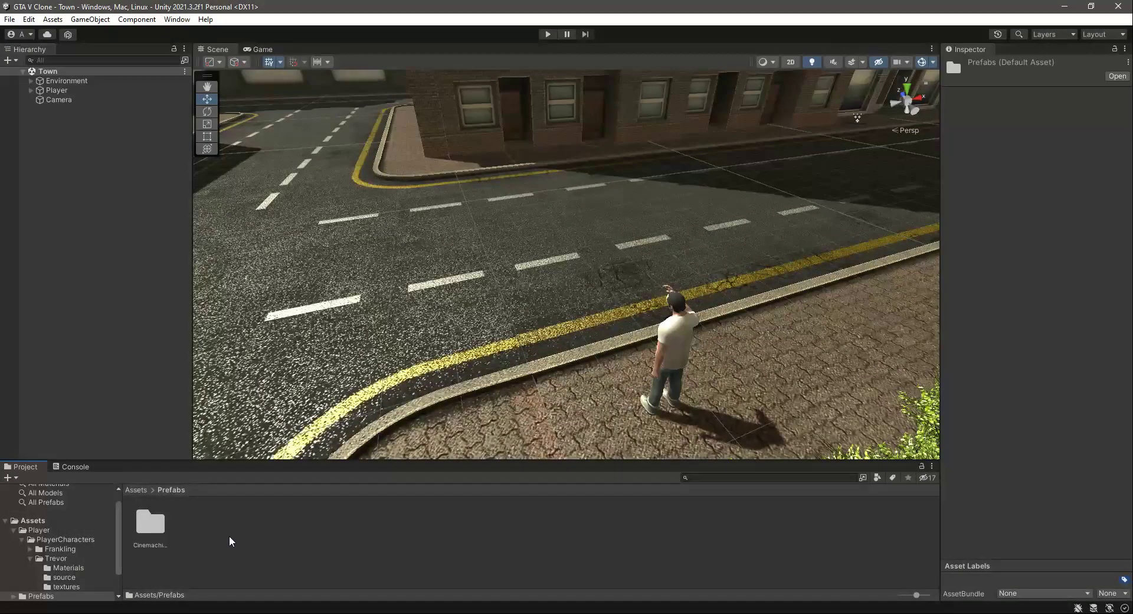
{"action": "double_click", "coordinate": [148, 529]}
- Inspect the AimCineMachine and ThirdPersonCineMachine camera prefabs in the Inspector
{"action": "left_click", "coordinate": [149, 530]}
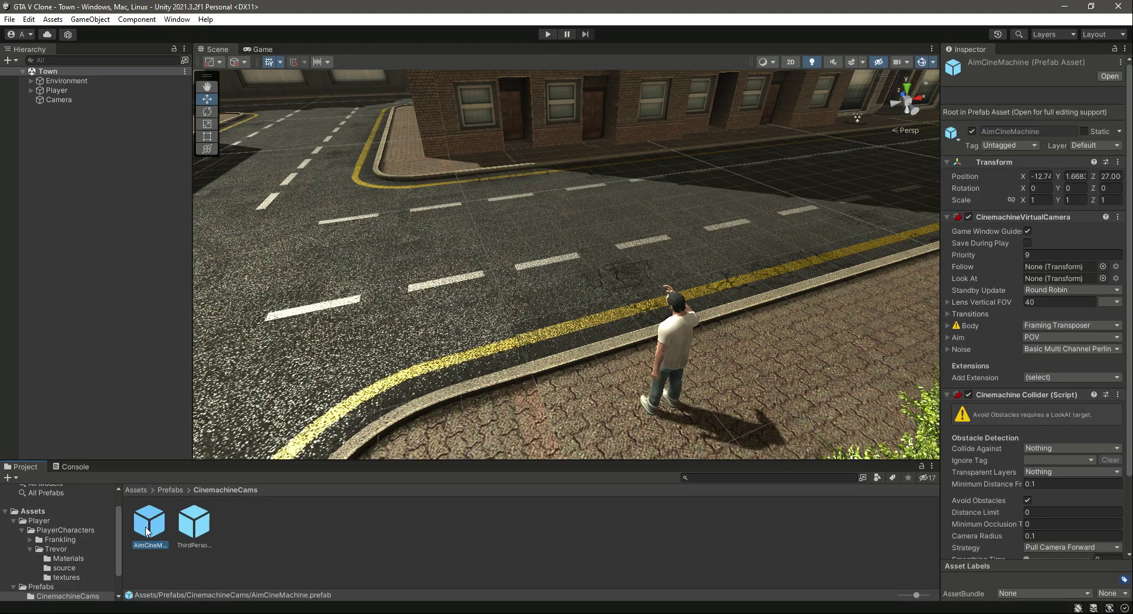
{"action": "left_click", "coordinate": [195, 530]}
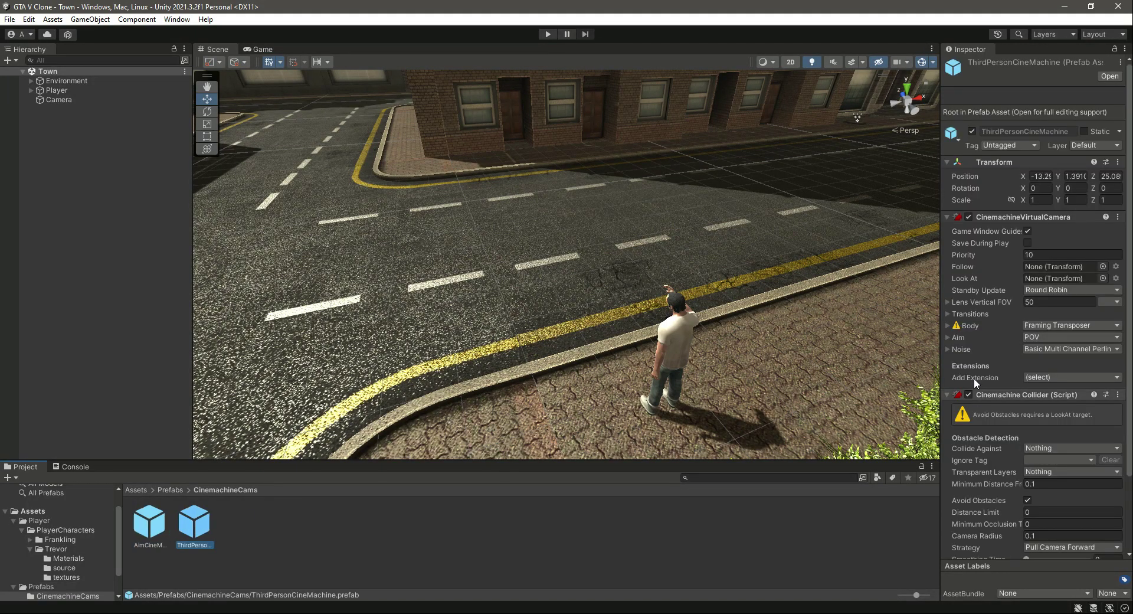
{"action": "scroll", "coordinate": [1008, 280], "scroll_direction": "down", "scroll_amount": 3}
{"action": "scroll", "coordinate": [1007, 280], "scroll_direction": "up", "scroll_amount": 3}
{"action": "left_click", "coordinate": [150, 519]}
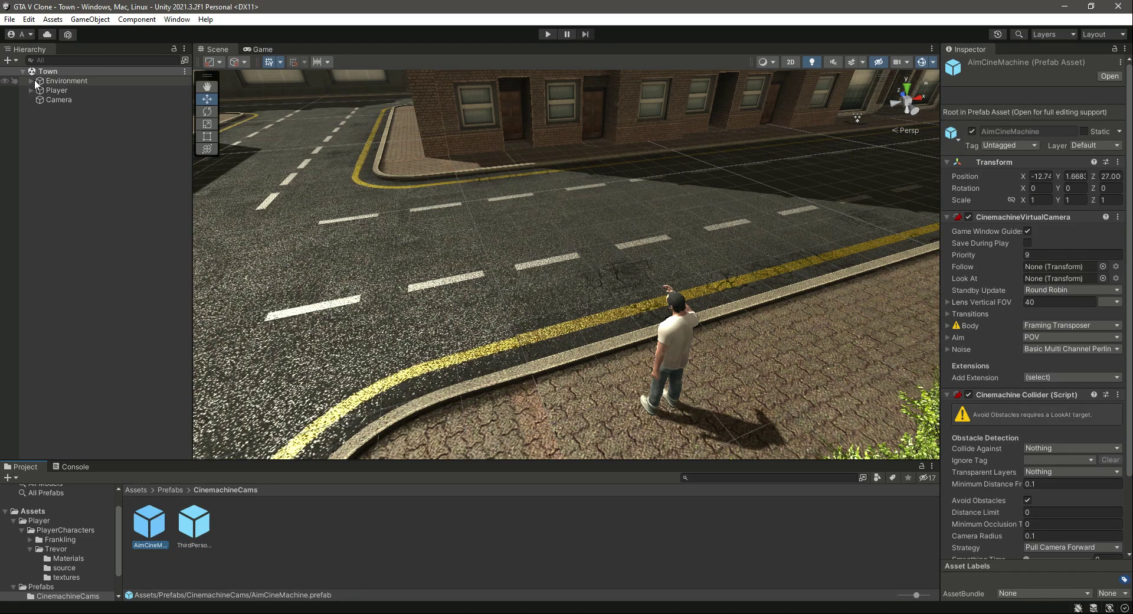
- Add a CinemachineBrain component to the Camera object and save the Town scene
{"action": "left_click", "coordinate": [63, 102]}
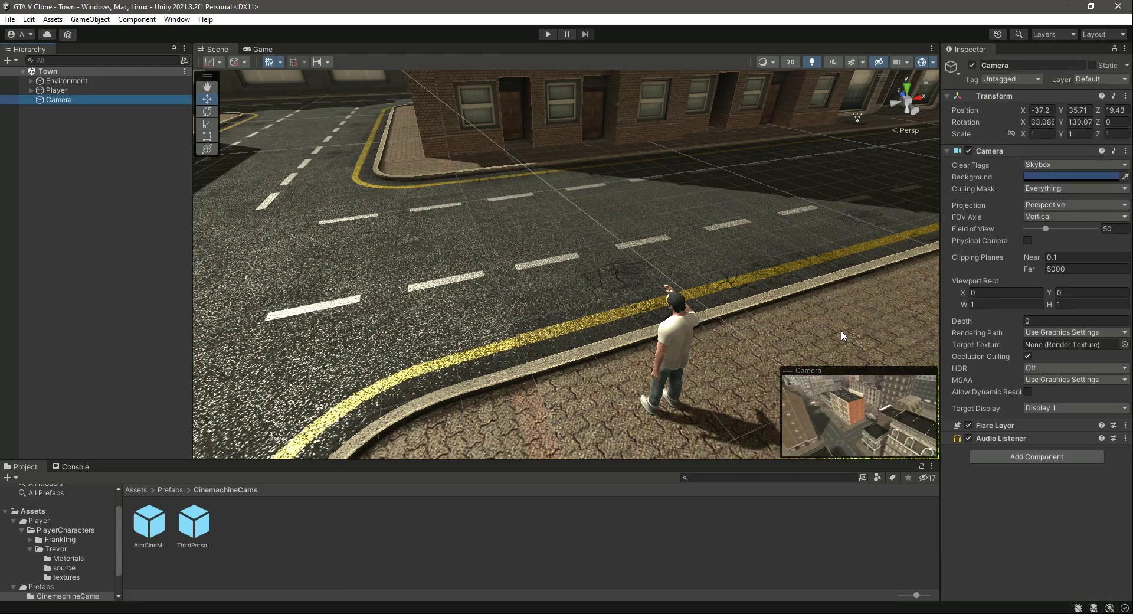
{"action": "left_click", "coordinate": [1036, 456]}
{"action": "type", "text": "cine"}
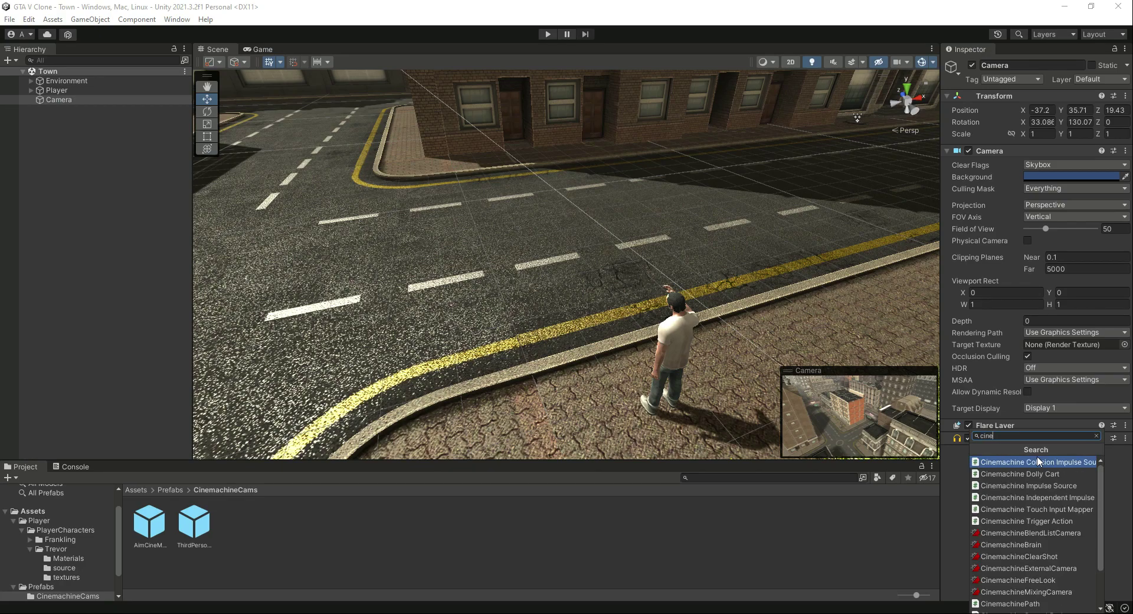
{"action": "key", "text": "Down"}
{"action": "key", "text": "Down"}
{"action": "key", "text": "Down"}
{"action": "key", "text": "Down"}
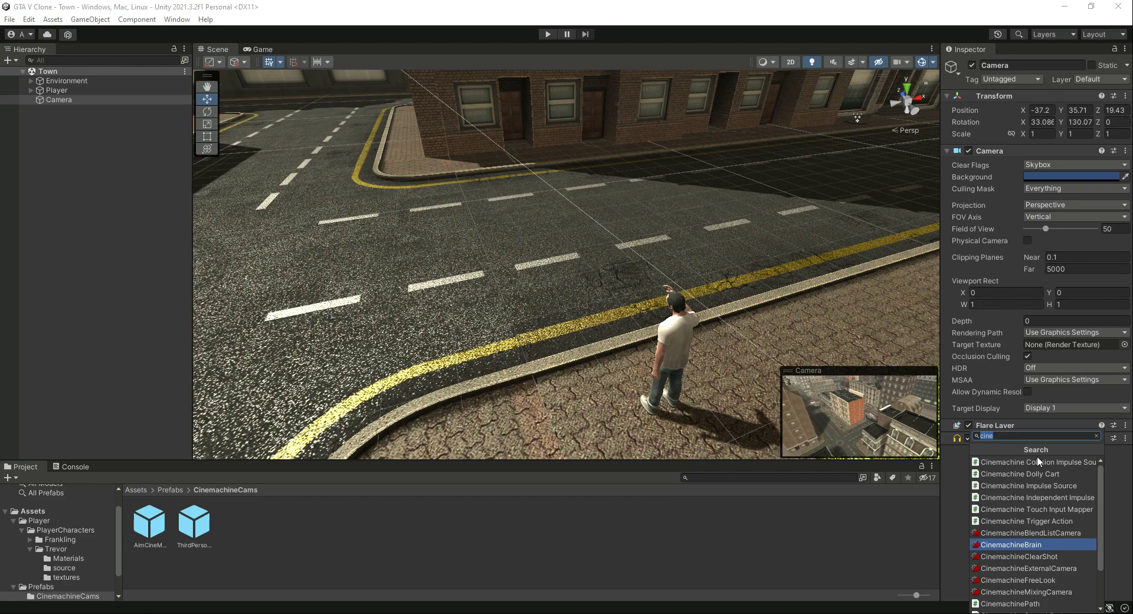
{"action": "key", "text": "Return"}
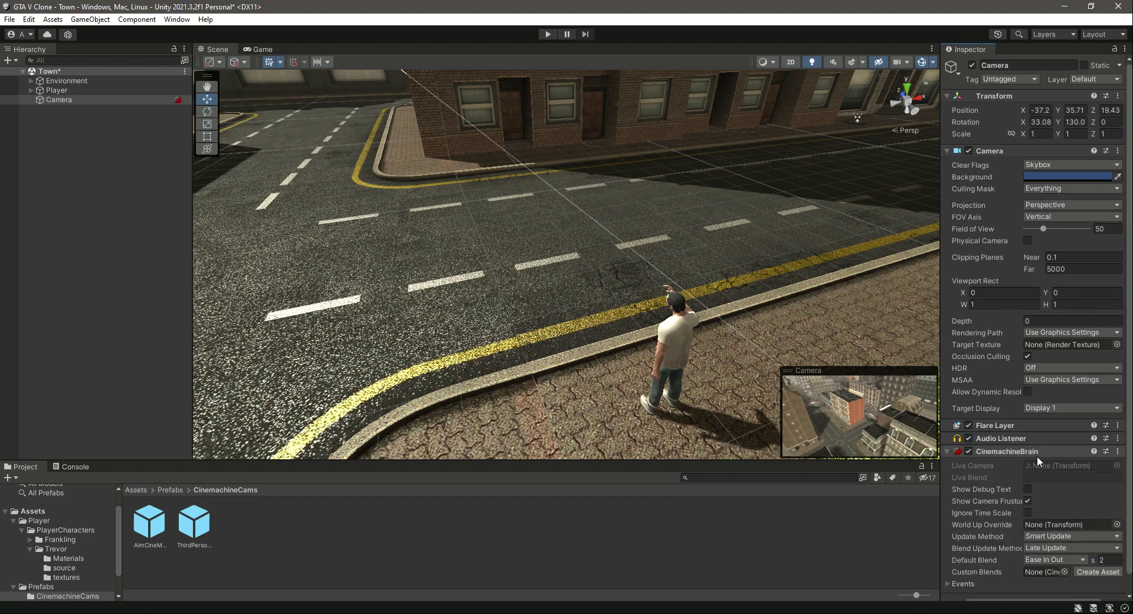
{"action": "key", "text": "ctrl+s"}
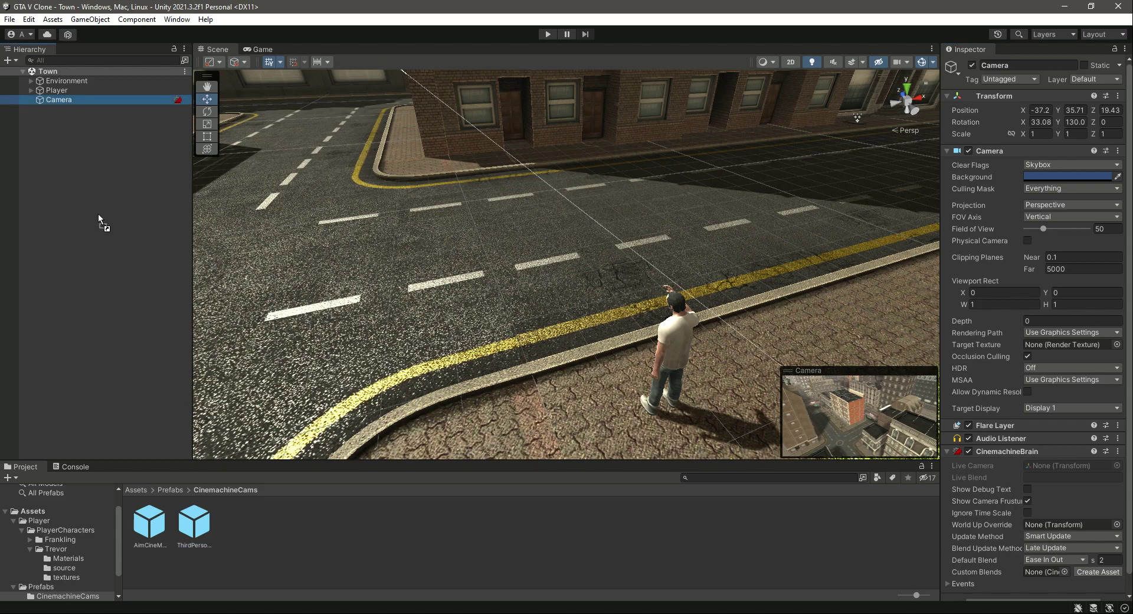
- Place ThirdPersonCineMachine and AimCineMachine in the scene, unpack them completely, and save
{"action": "left_click_drag", "start_coordinate": [197, 532], "coordinate": [98, 208]}
{"action": "left_click_drag", "start_coordinate": [150, 522], "coordinate": [97, 180]}
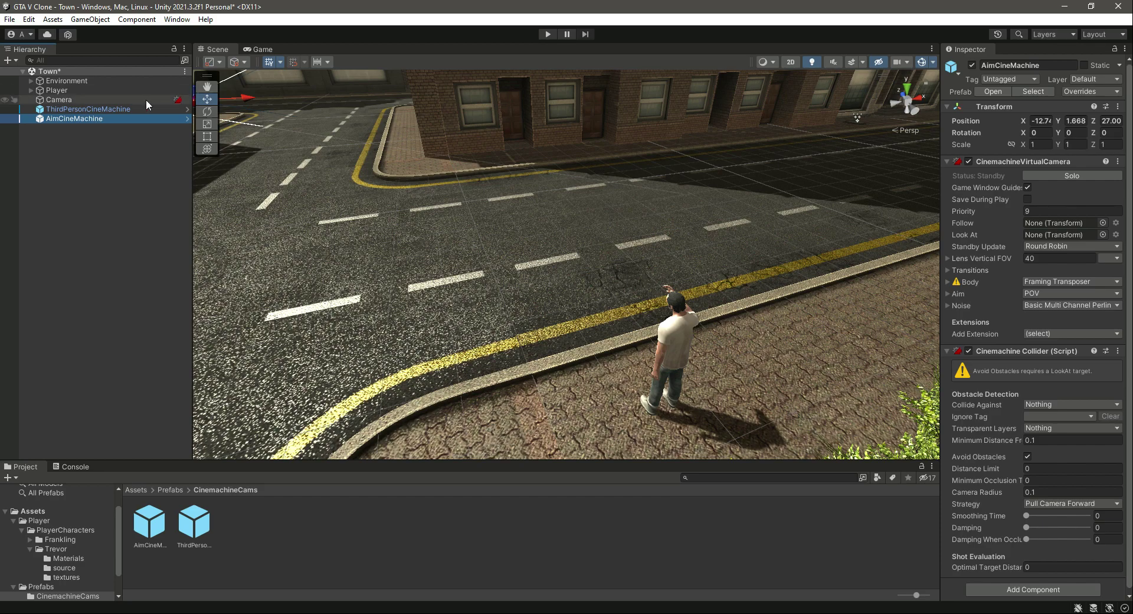
{"action": "left_click", "coordinate": [100, 109], "text": "ctrl"}
{"action": "right_click", "coordinate": [100, 109]}
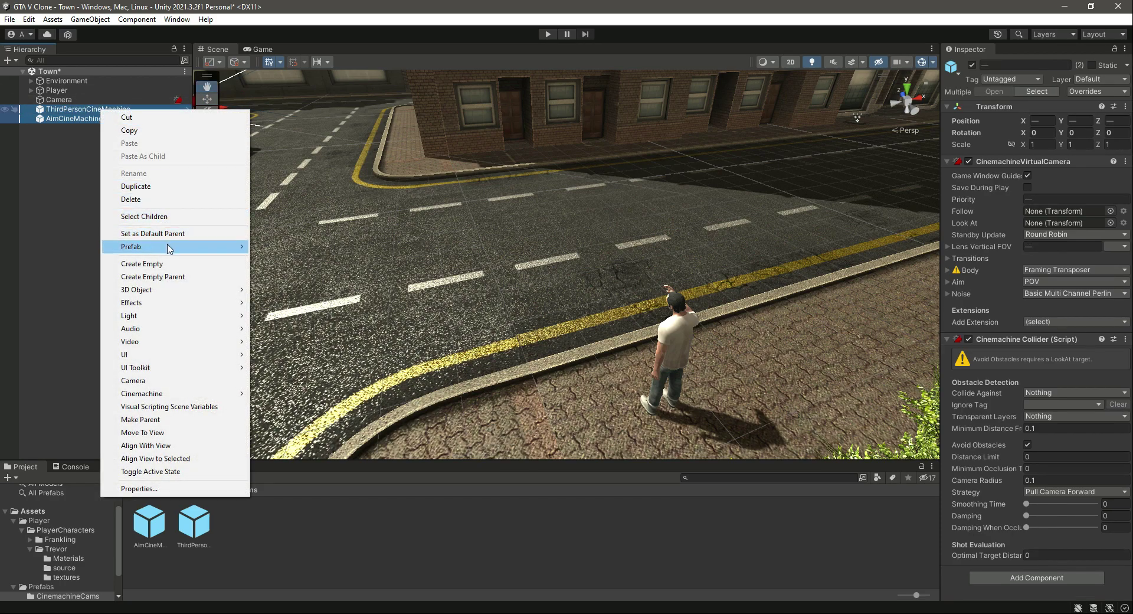
{"action": "left_click", "coordinate": [348, 260]}
{"action": "left_click", "coordinate": [83, 194]}
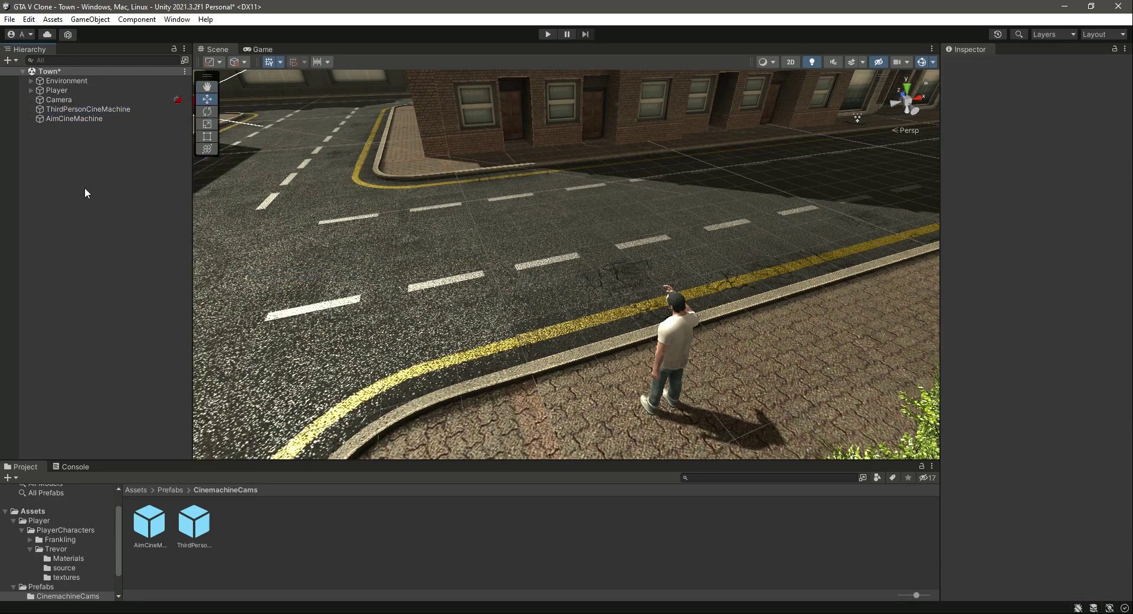
{"action": "key", "text": "ctrl+s"}
{"action": "left_click", "coordinate": [91, 109]}
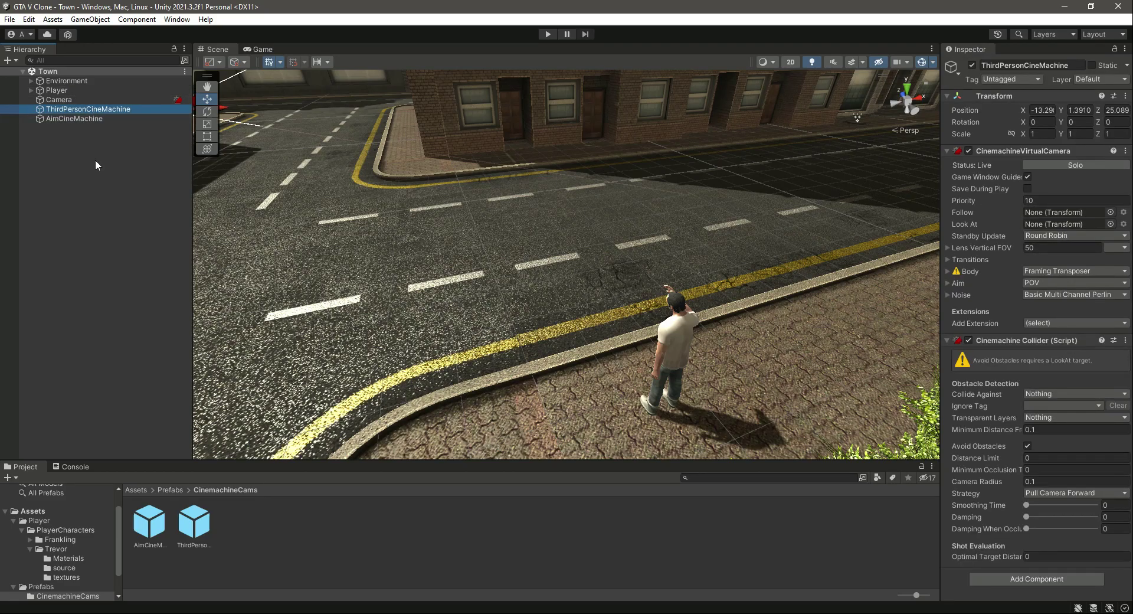
- Compare AimCineMachine with the Camera, then view the ThirdPersonCineMachine shot in the Game view
{"action": "left_click", "coordinate": [82, 119]}
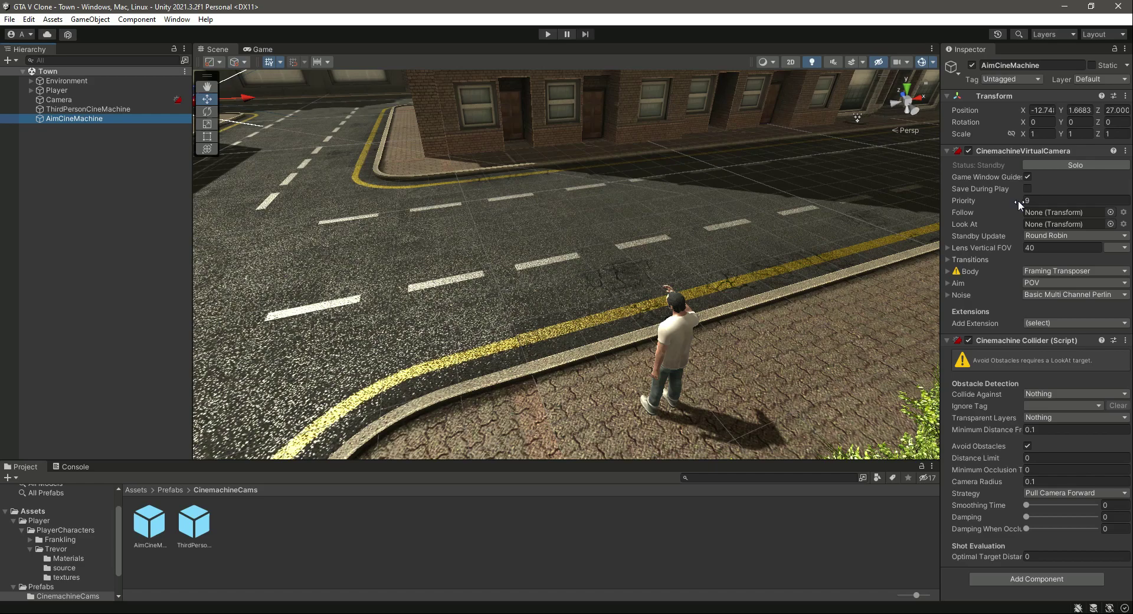
{"action": "left_click", "coordinate": [84, 101]}
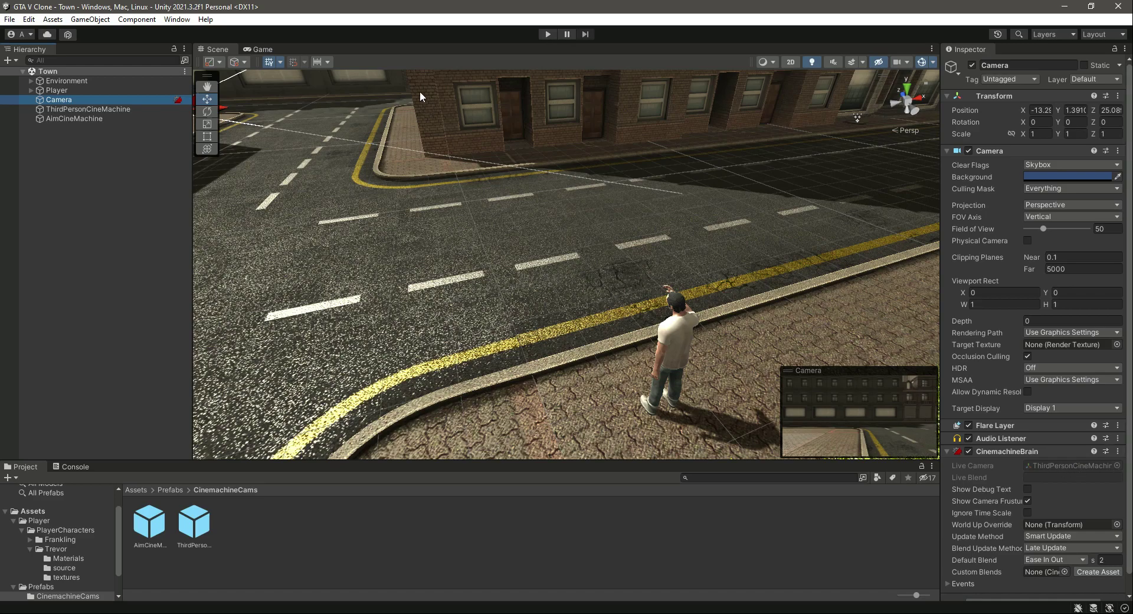
{"action": "left_click", "coordinate": [263, 49]}
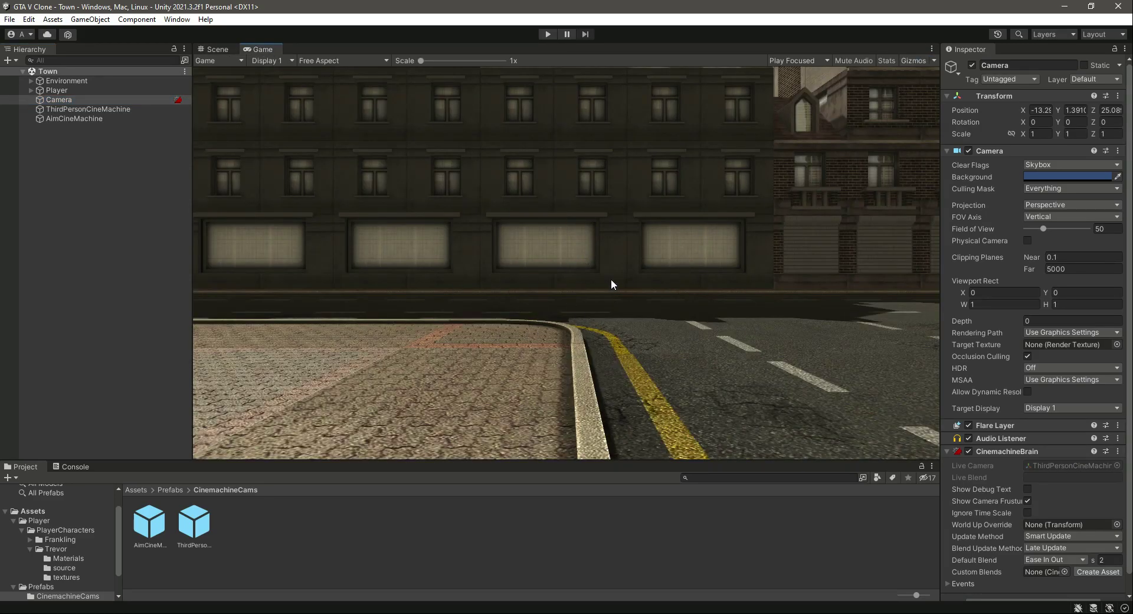
{"action": "left_click", "coordinate": [66, 89]}
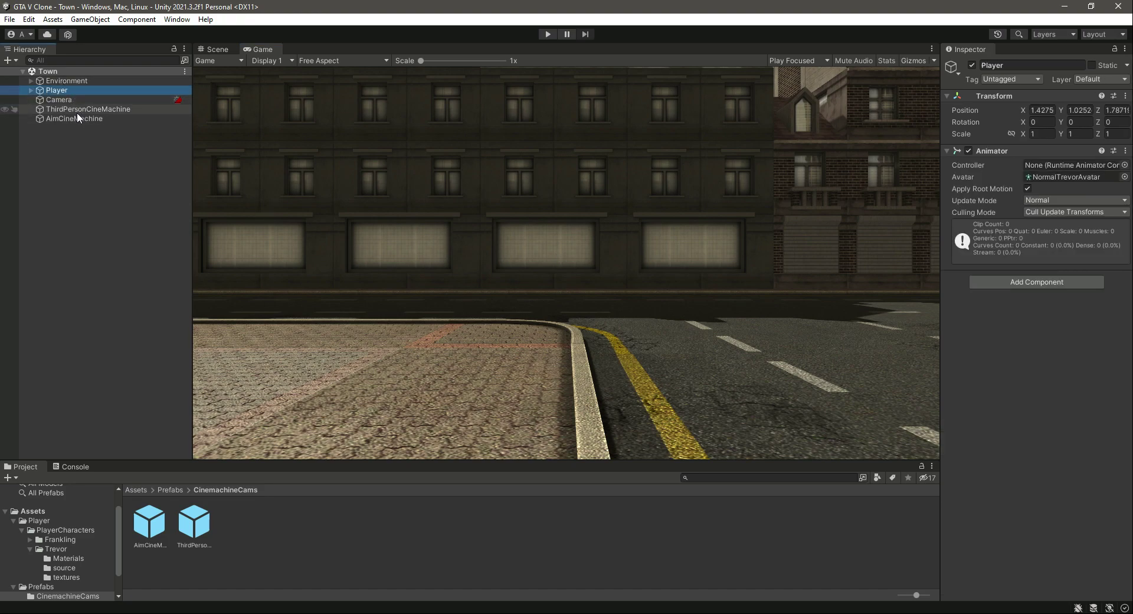
- Set Player as the Follow and Look At target of both CineMachine cameras, then save
{"action": "left_click", "coordinate": [77, 111]}
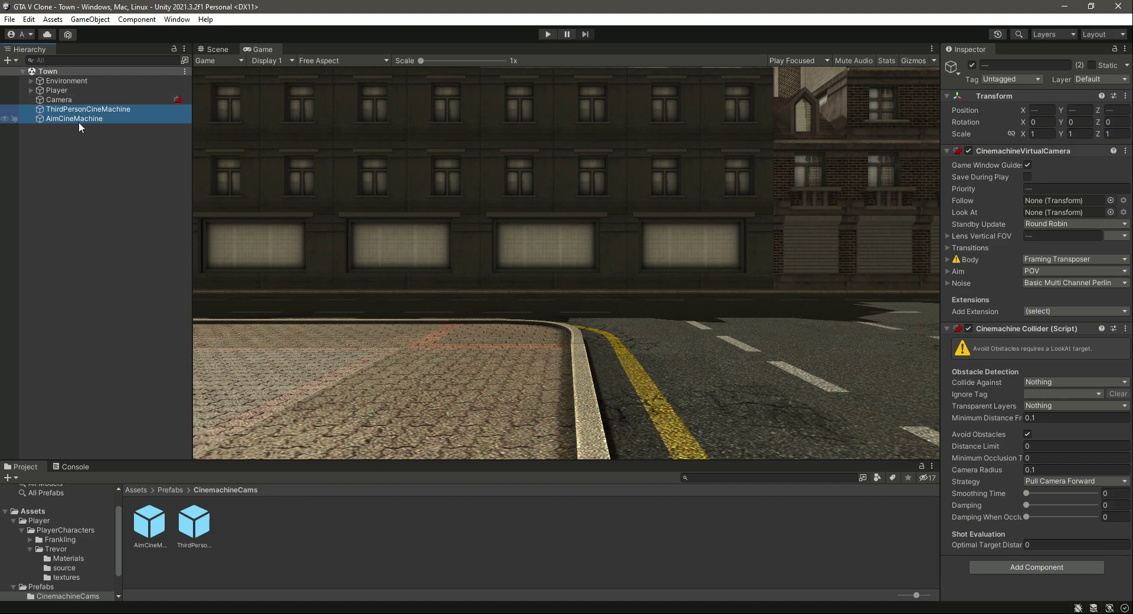
{"action": "left_click_drag", "start_coordinate": [59, 102], "coordinate": [1053, 201]}
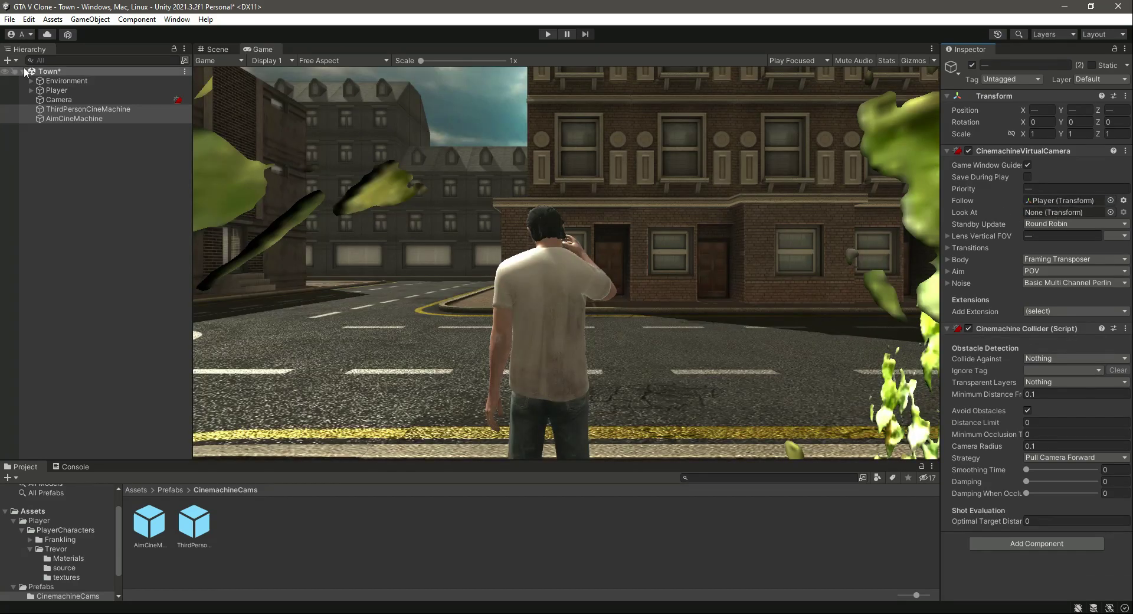
{"action": "left_click_drag", "start_coordinate": [53, 90], "coordinate": [1034, 214]}
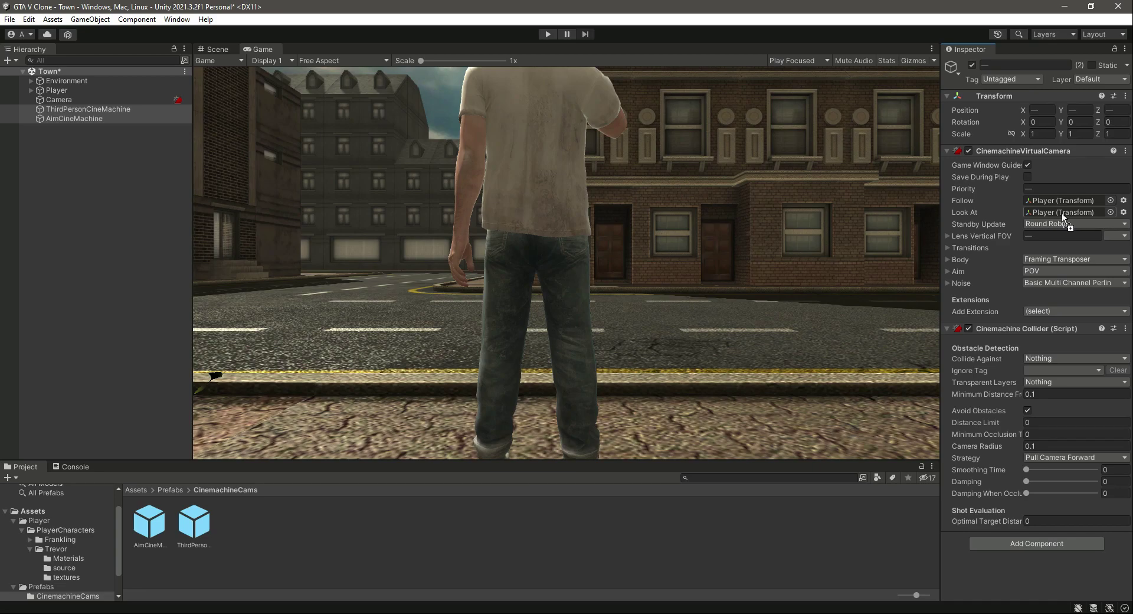
{"action": "left_click", "coordinate": [478, 295]}
{"action": "left_click", "coordinate": [52, 184]}
{"action": "key", "text": "ctrl+s"}
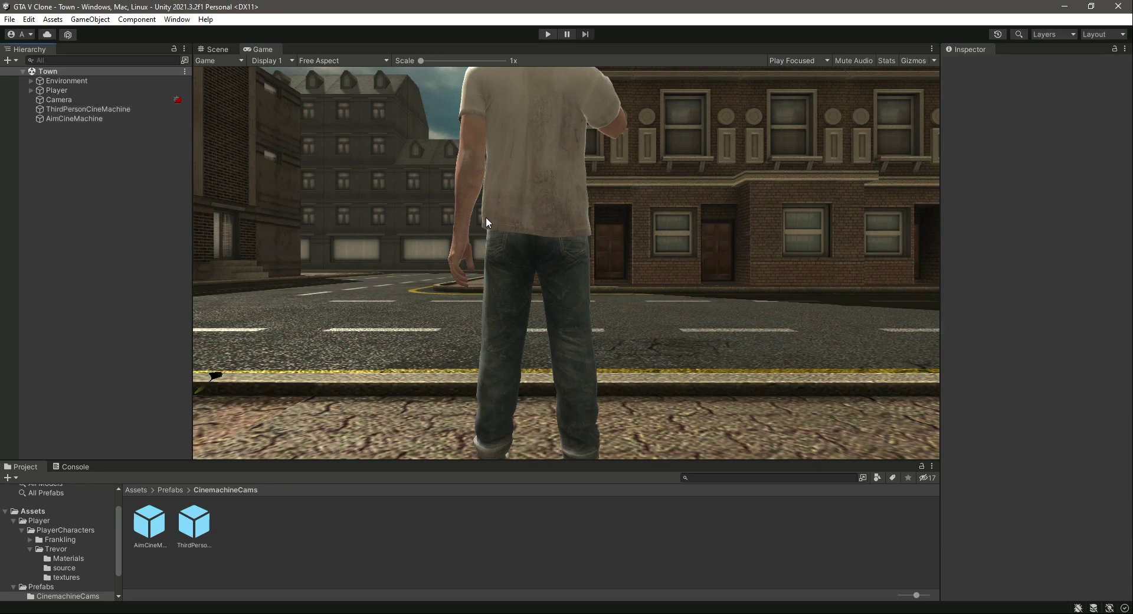
{"action": "left_click", "coordinate": [548, 34]}
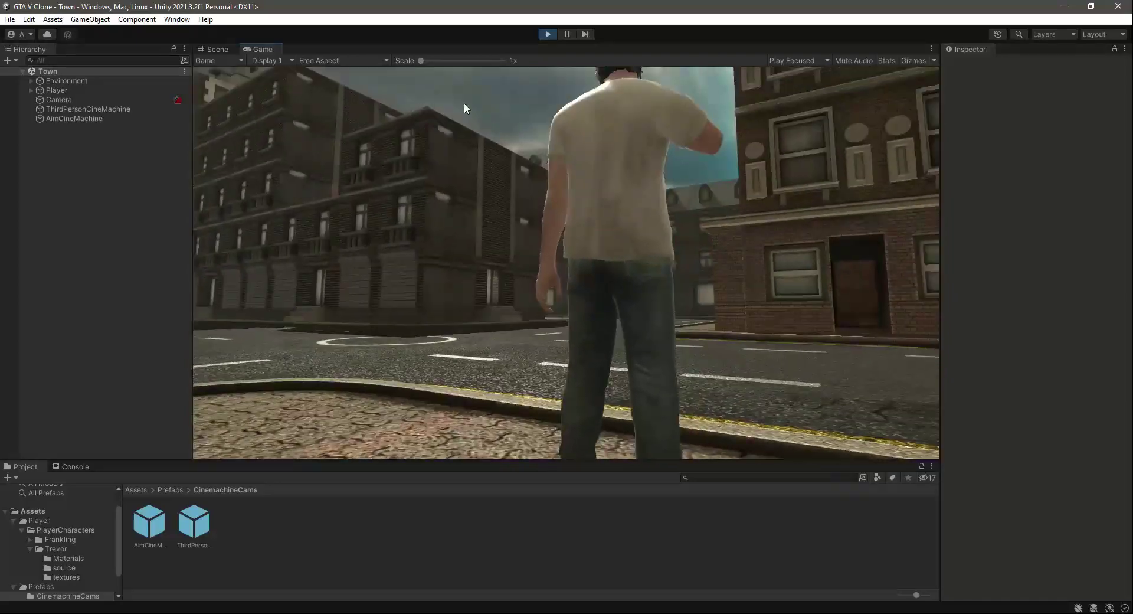
{"action": "left_click", "coordinate": [545, 33]}
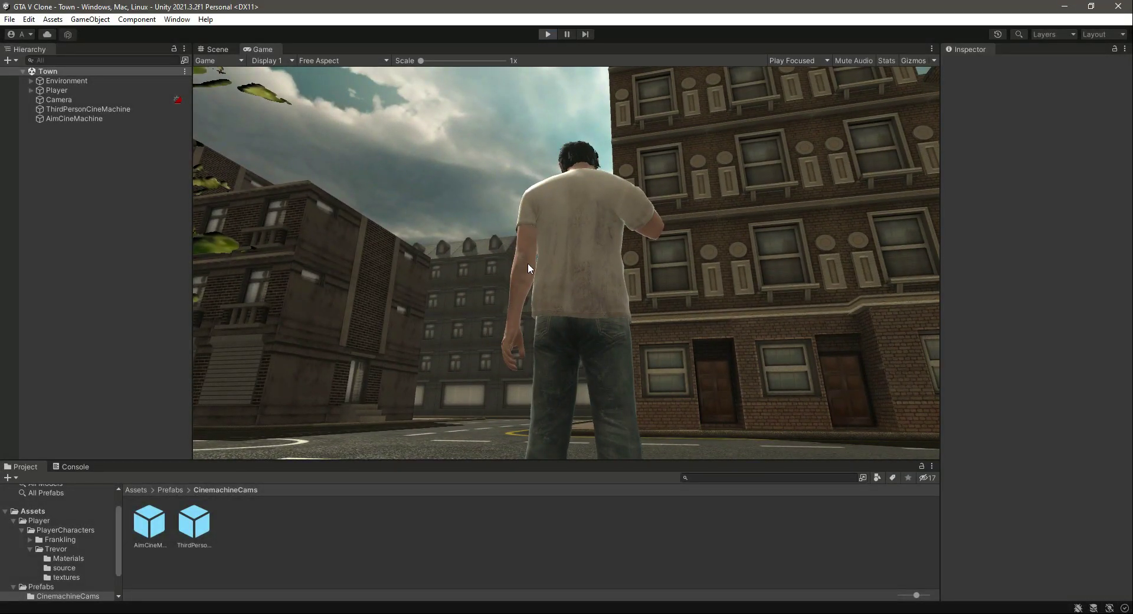